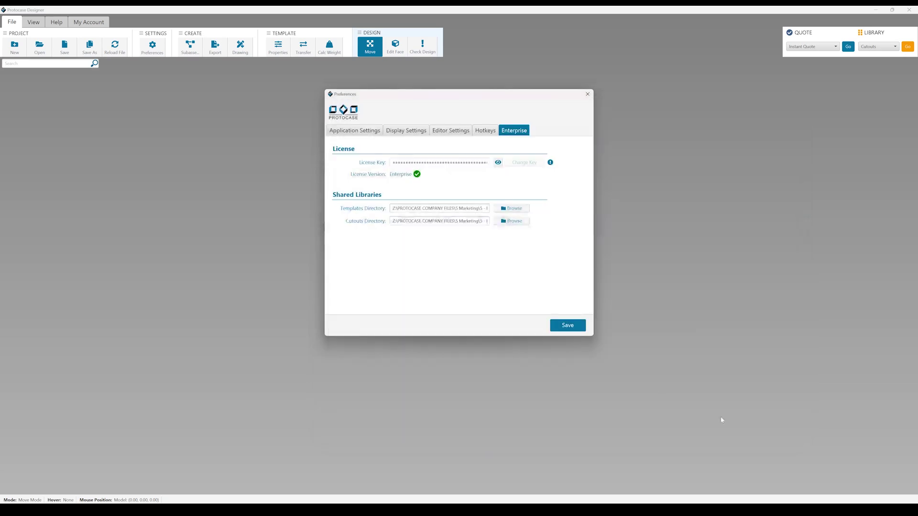
Step: Save the enterprise preferences and start a new design from the L Bracket template in the Brackets category
left_click(568, 324)
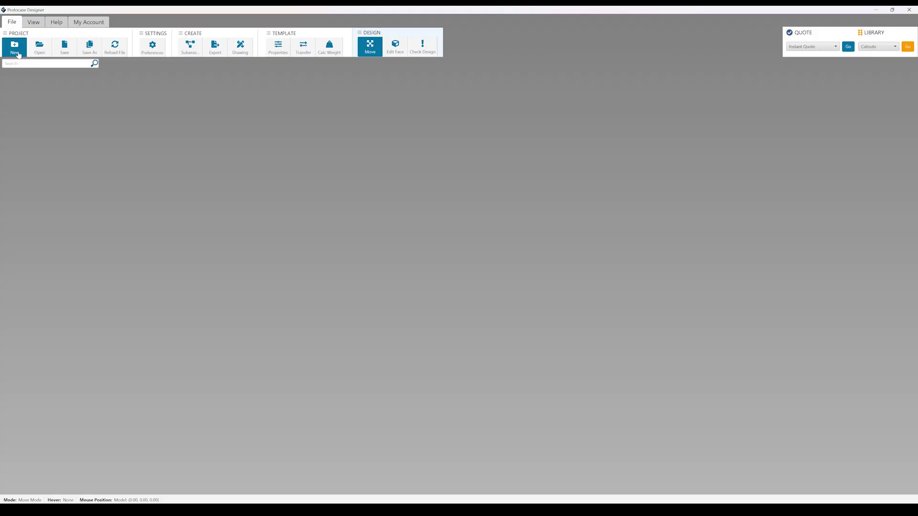
left_click(19, 52)
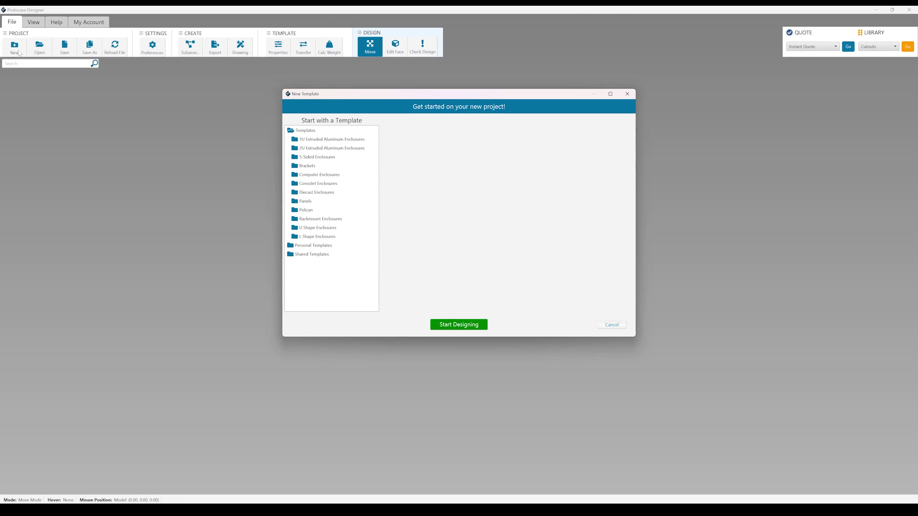
double_click(305, 167)
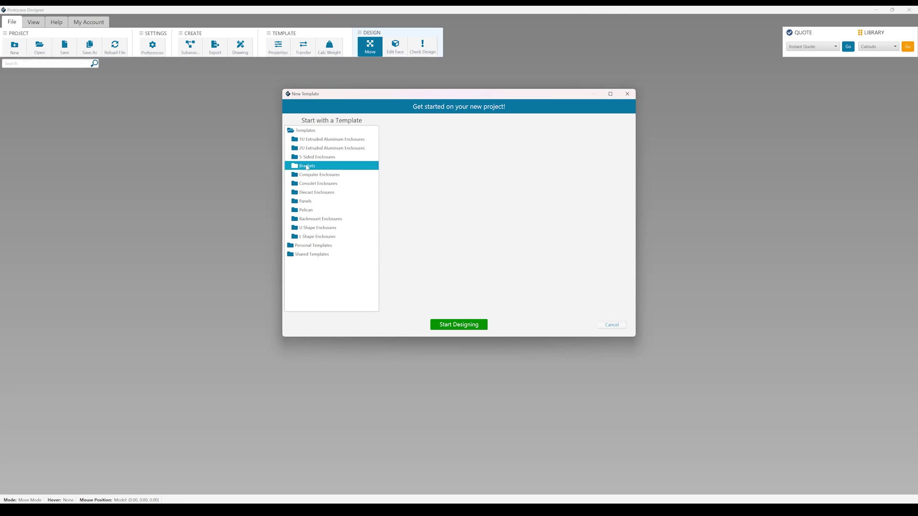
left_click(310, 235)
left_click(526, 233)
left_click(490, 293)
left_click(475, 325)
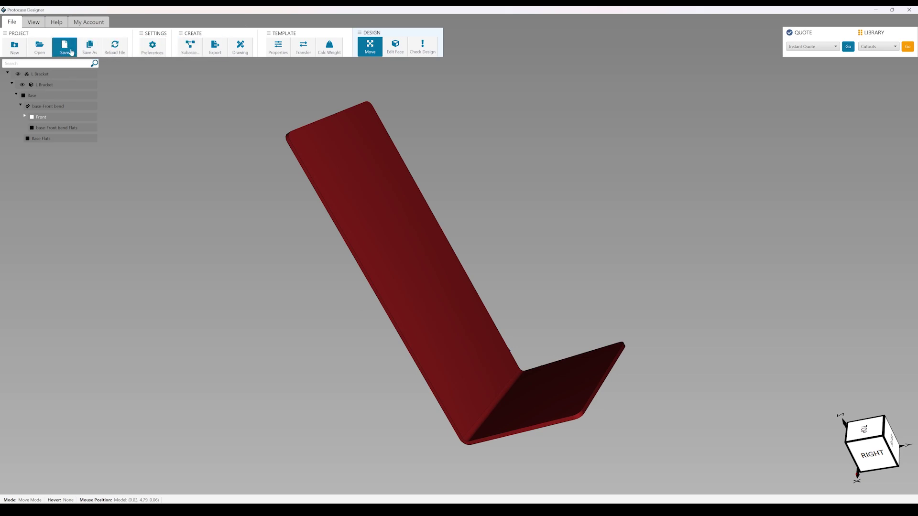
Step: Save the bracket as a new shared template named L Bracket Rev 1
left_click(65, 48)
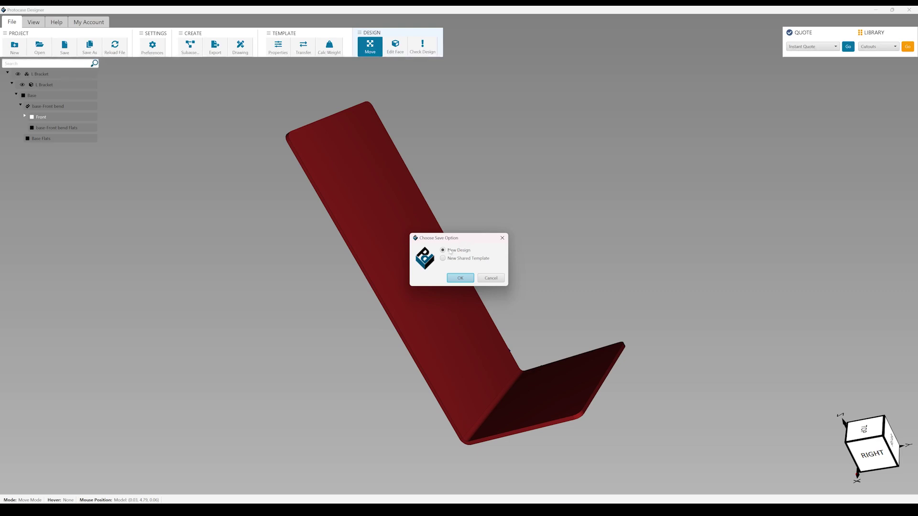
left_click(444, 259)
left_click(460, 278)
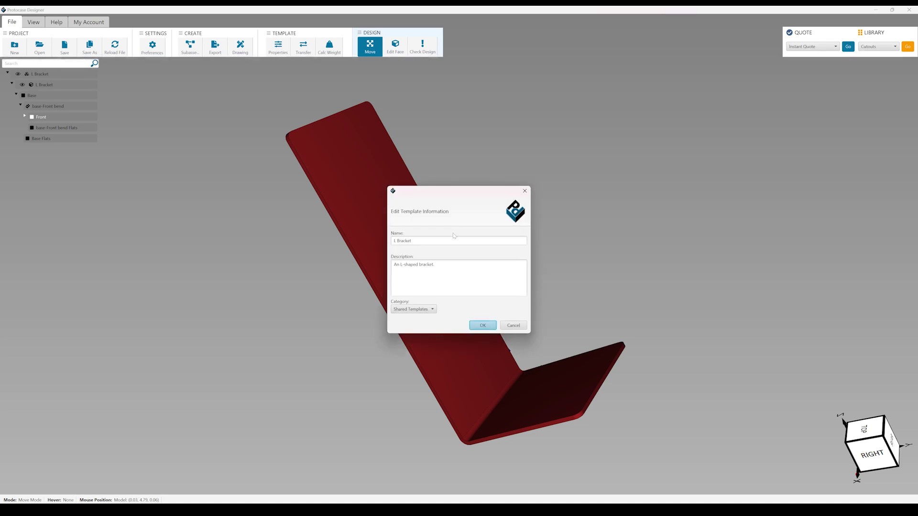
type("Rev 1")
left_click(479, 327)
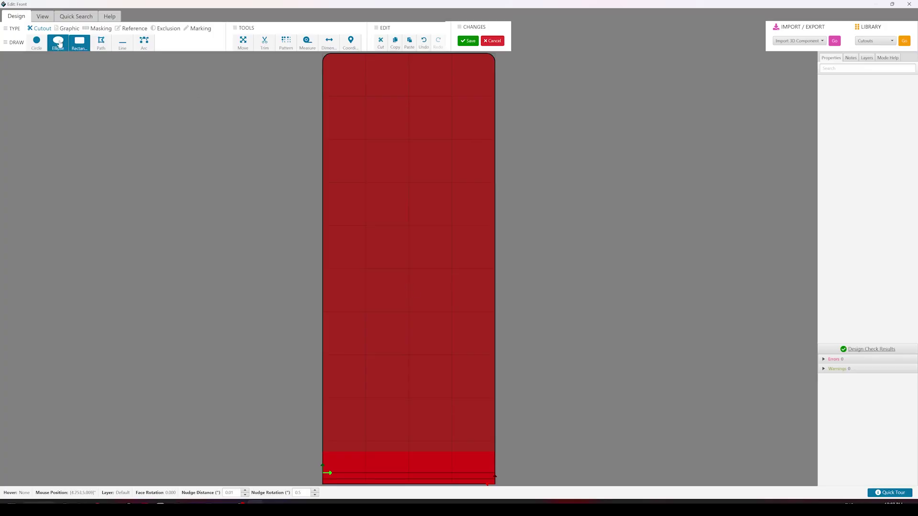
Step: Draw a rectangular cutout near the middle of the Front face and a circular cutout of equal width centred above it
left_click_drag(365, 225, 452, 268)
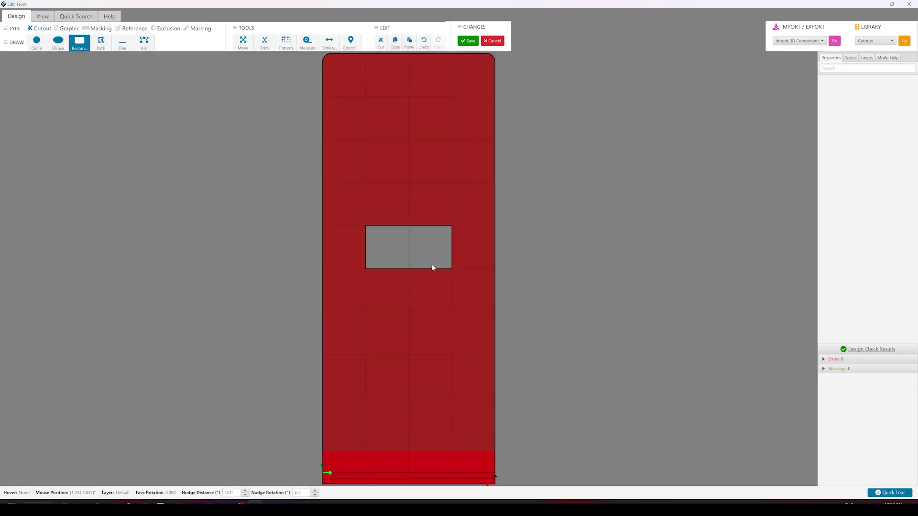
left_click(41, 44)
left_click_drag(409, 140, 409, 180)
Step: Group the circular and rectangular cutouts on the Front face
left_click(243, 44)
left_click_drag(343, 89, 473, 269)
right_click(431, 171)
left_click(447, 233)
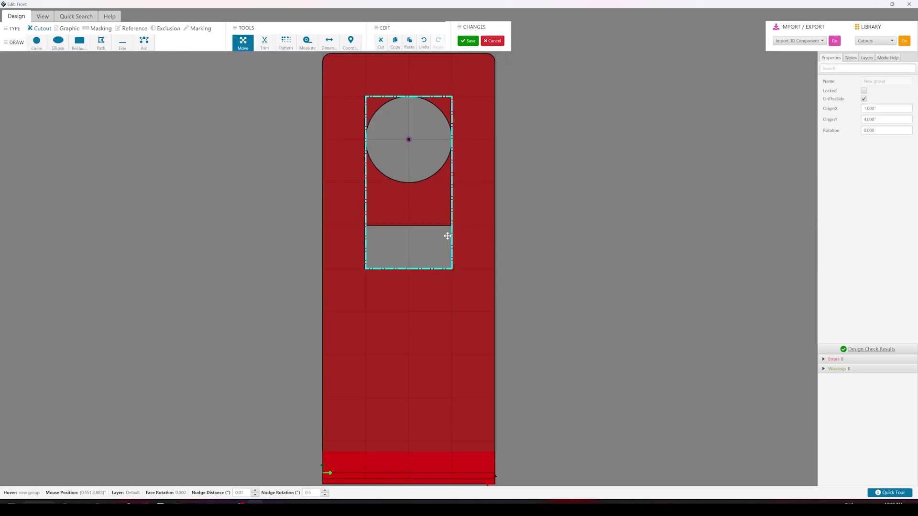
Step: Add the grouped cutouts to the shared library as L-Bracket Cutout
right_click(447, 187)
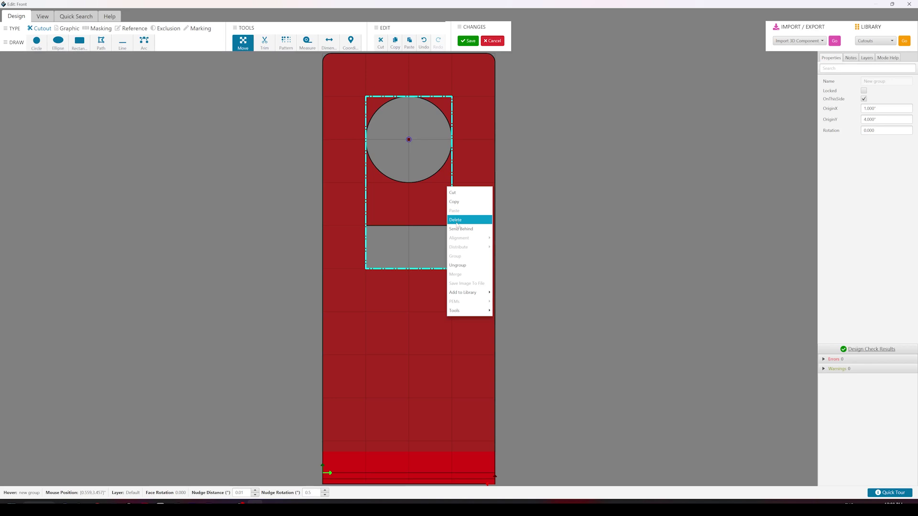
mouse_move(468, 293)
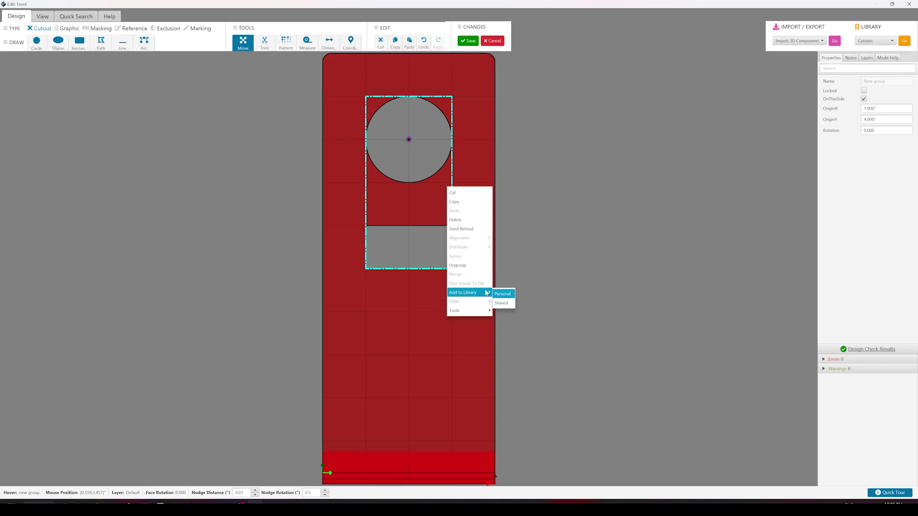
left_click(505, 306)
left_click(455, 241)
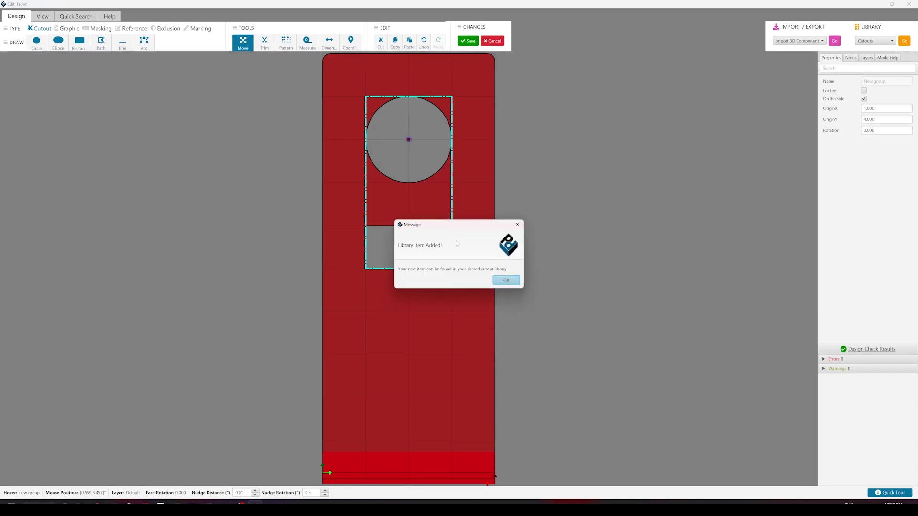
left_click(508, 280)
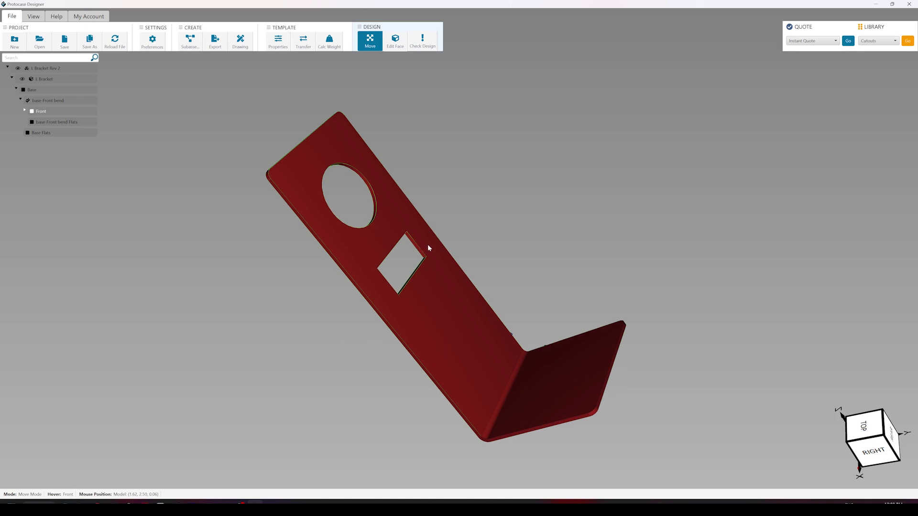
Step: Look through the shared templates offered for starting a new project
left_click(15, 40)
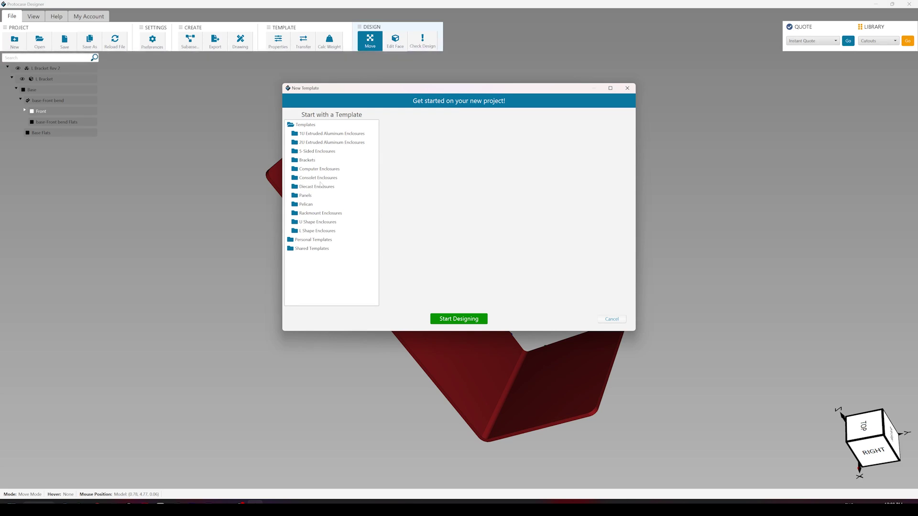
left_click(312, 248)
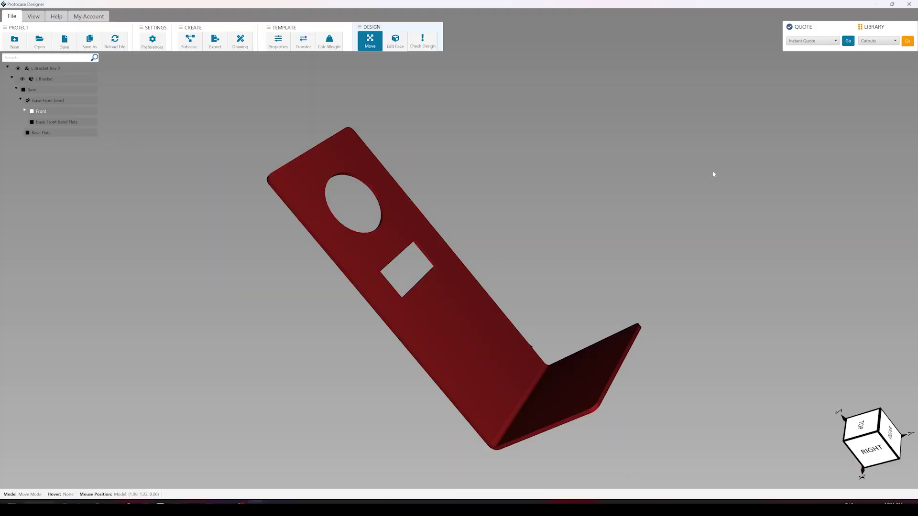
Step: Open the Enterprise library and examine its Shared Templates and Shared Cutouts folders
left_click(885, 44)
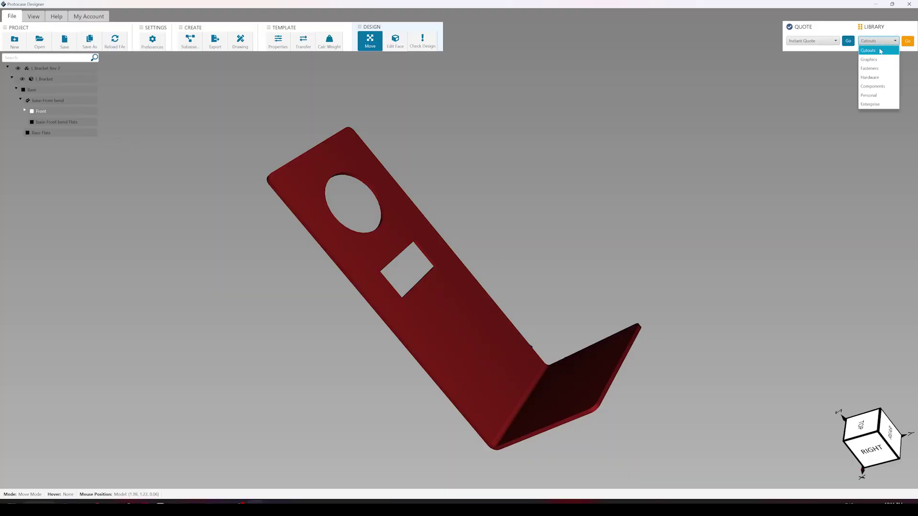
left_click(873, 104)
left_click(908, 42)
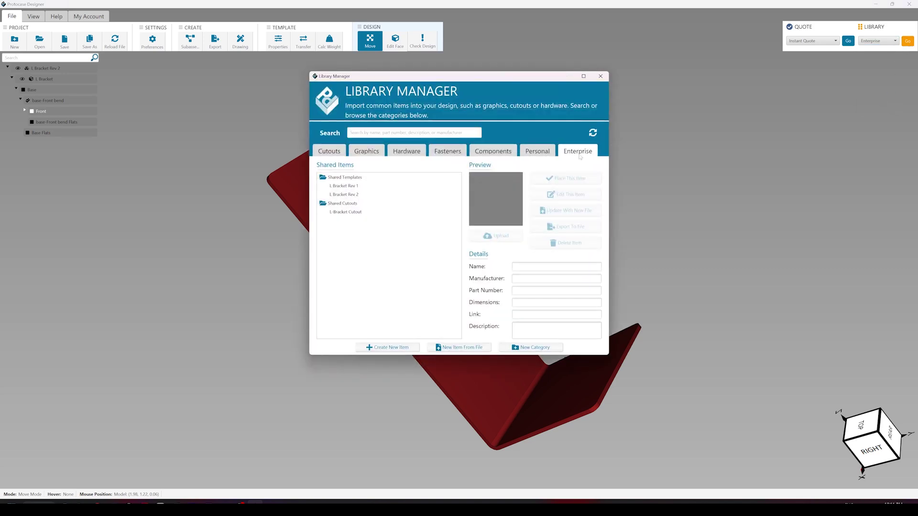
left_click(346, 179)
left_click(349, 206)
left_click(354, 179)
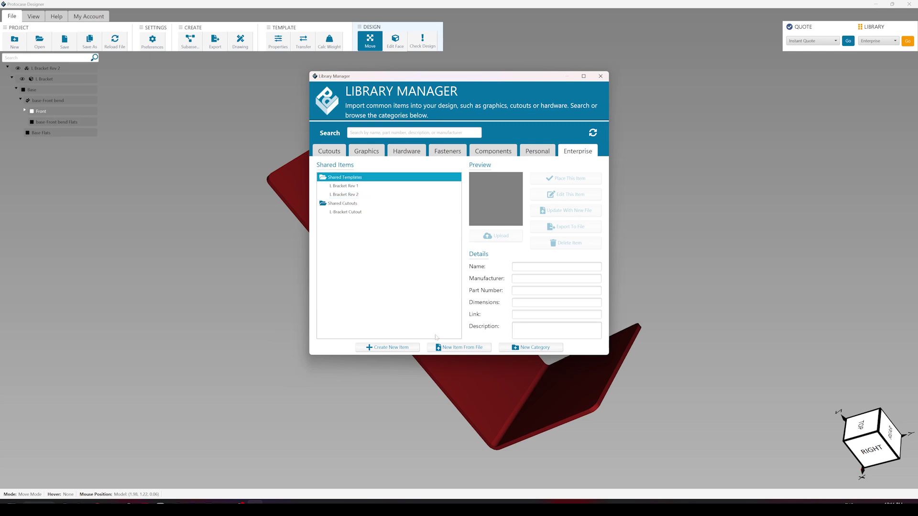
Step: Create a library category named with a colleague's first name plus "Templates" under the Shared Templates parent category
left_click(531, 347)
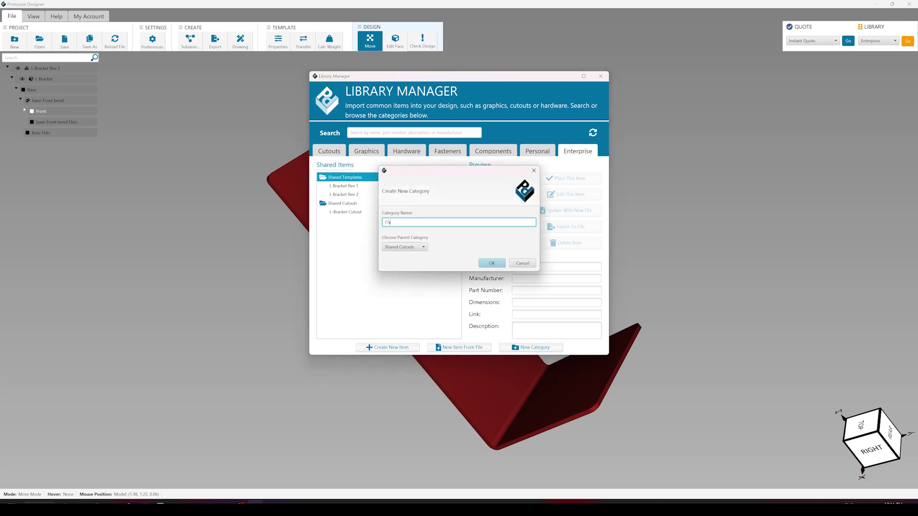
type("Chris Templates")
left_click(418, 247)
left_click(404, 254)
left_click(491, 264)
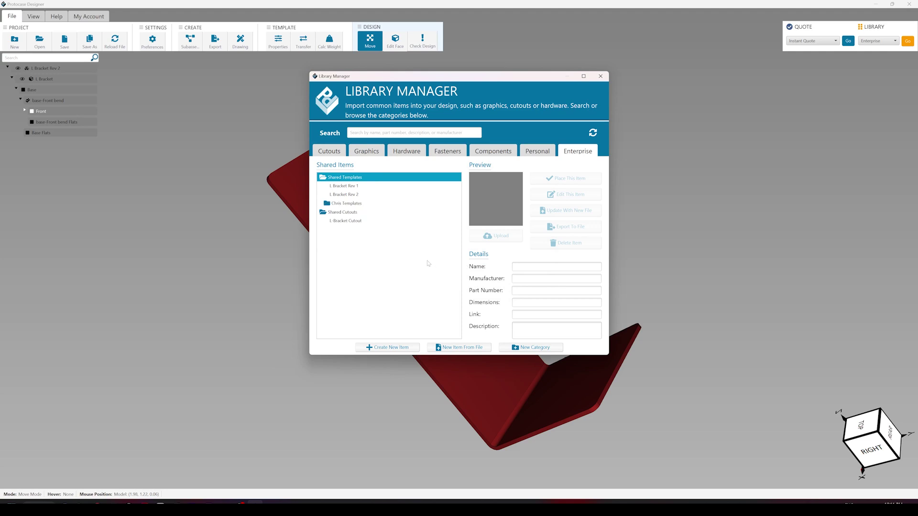
Step: Create a library category named with a colleague's first name plus "Cutouts" under the Shared Cutouts parent category
left_click(530, 347)
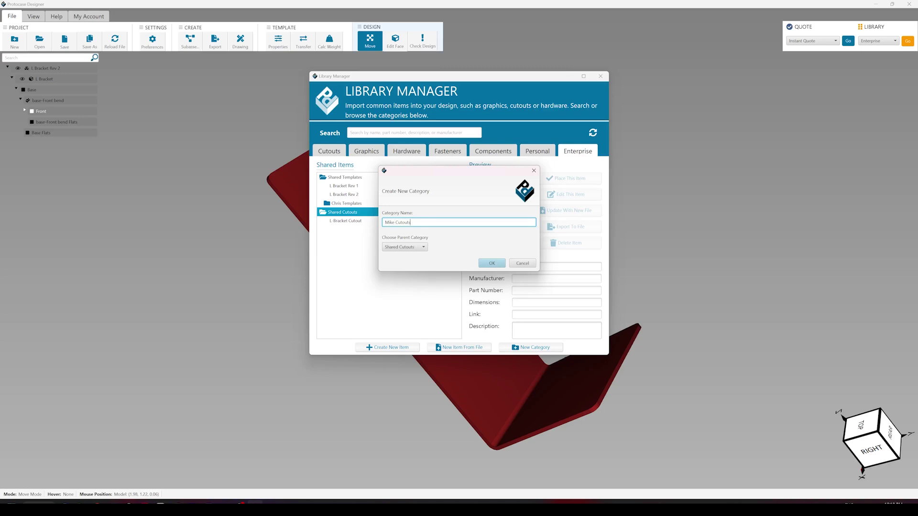
left_click(410, 249)
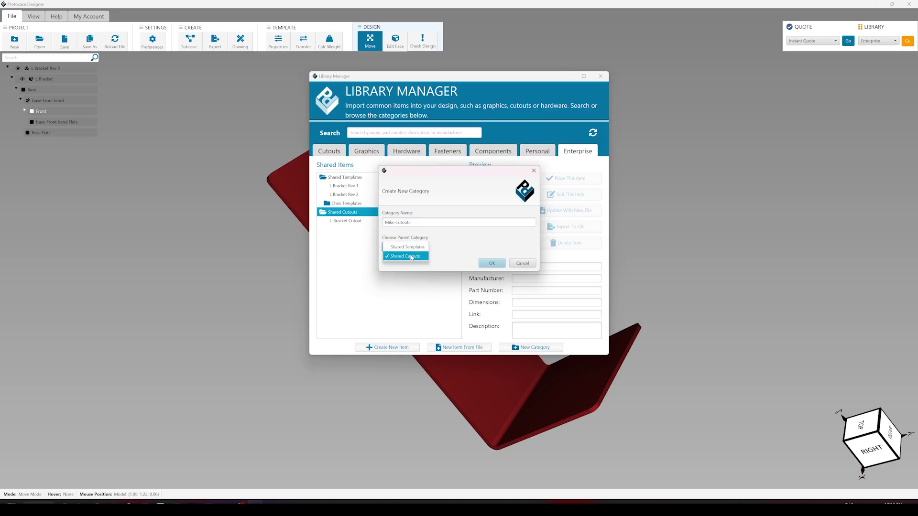
left_click(411, 256)
left_click(486, 264)
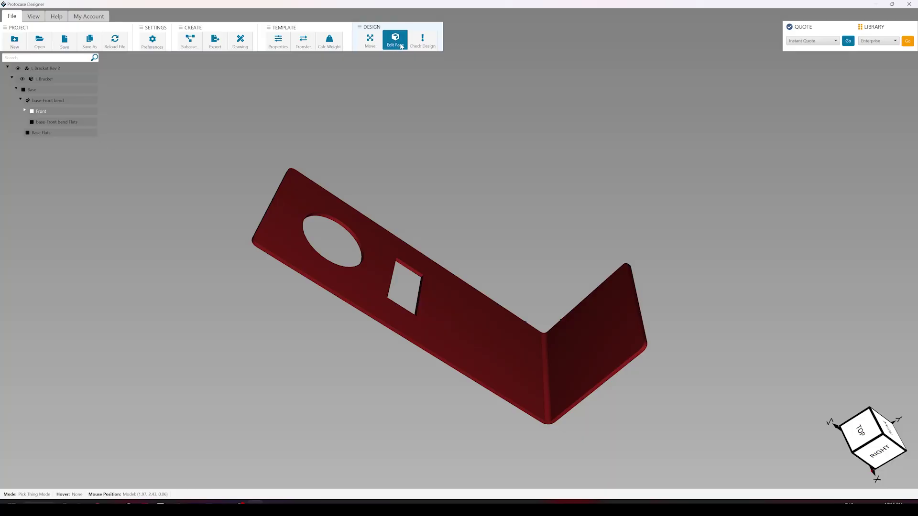
Step: Open the bracket's Base face for editing
left_click(587, 333)
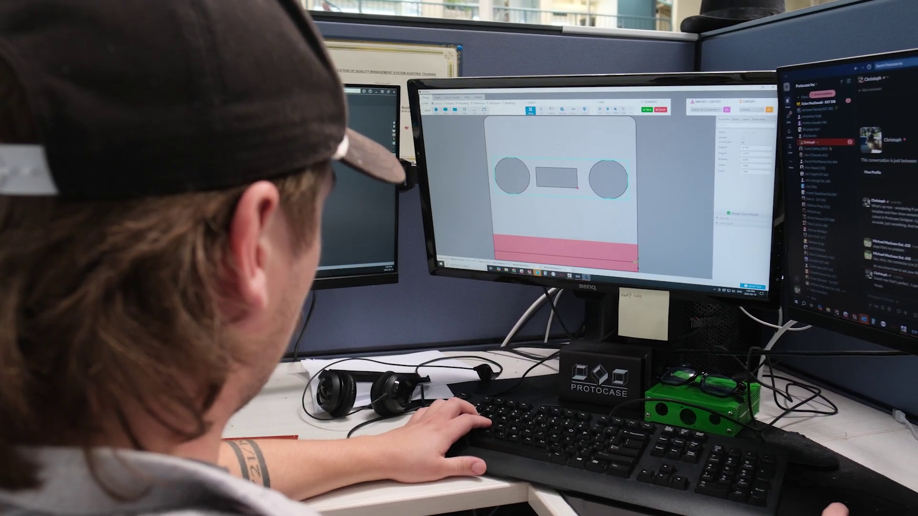
right_click(564, 175)
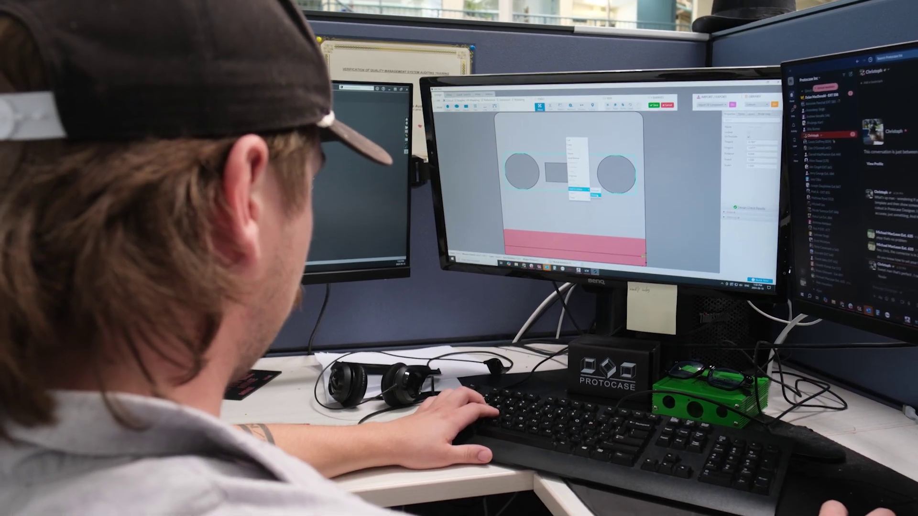
left_click(595, 195)
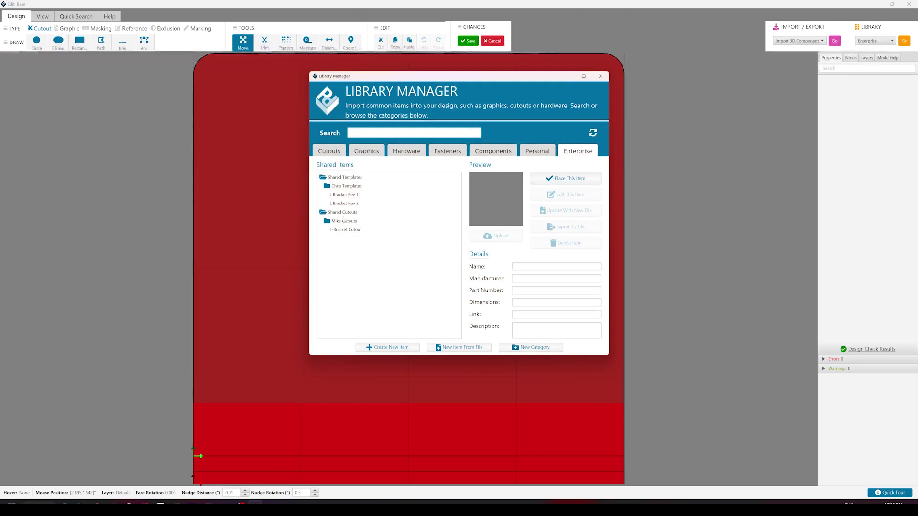
Step: Place the shared Connector type 2 cutout across the upper half of the Base face and save the face changes
left_click(342, 223)
left_click(354, 230)
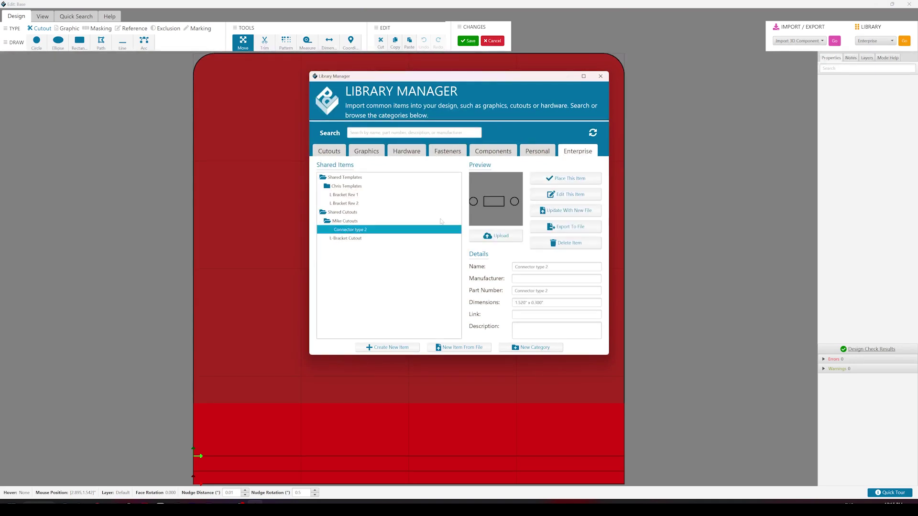
left_click(569, 179)
left_click(270, 237)
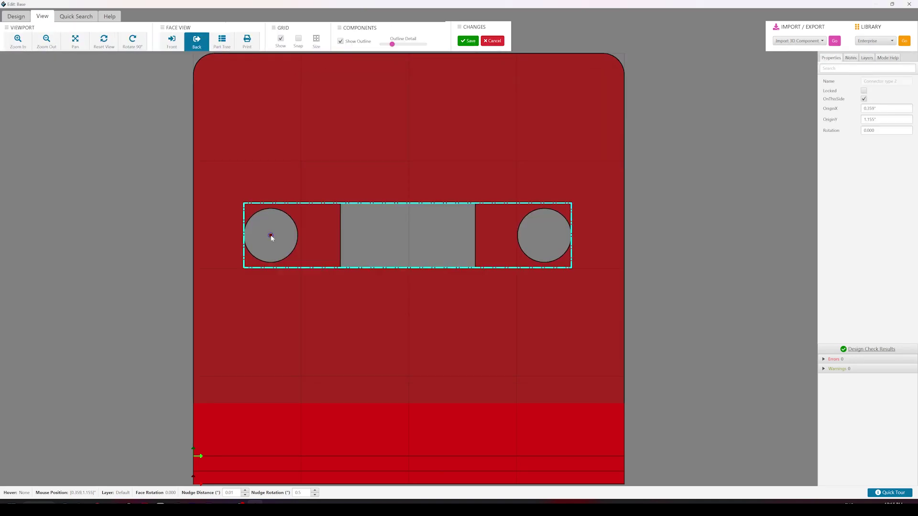
key("Escape")
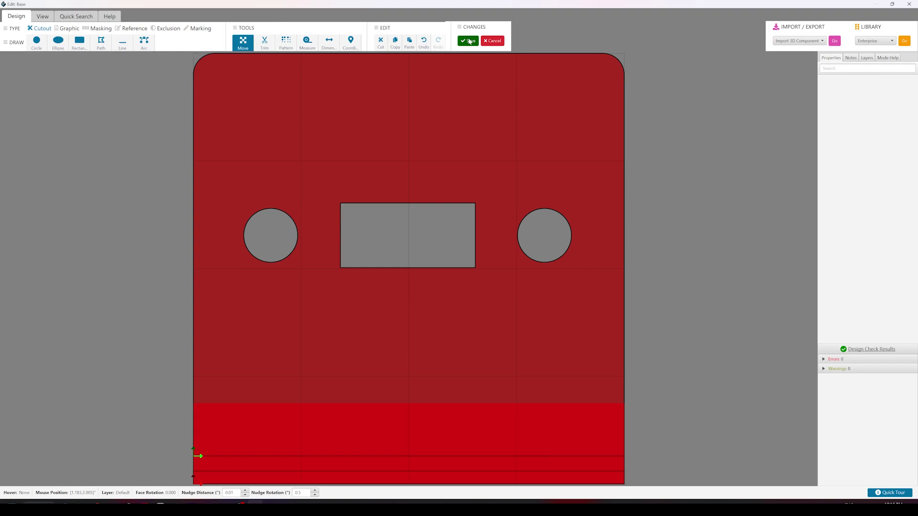
left_click(469, 41)
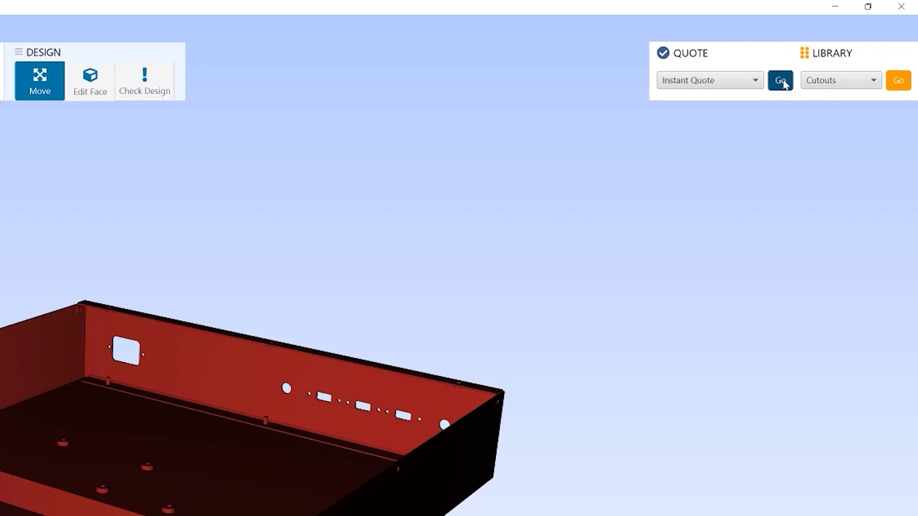
Step: Request an instant quote for the rackmount enclosure and review the estimate's price breakdown
left_click(782, 81)
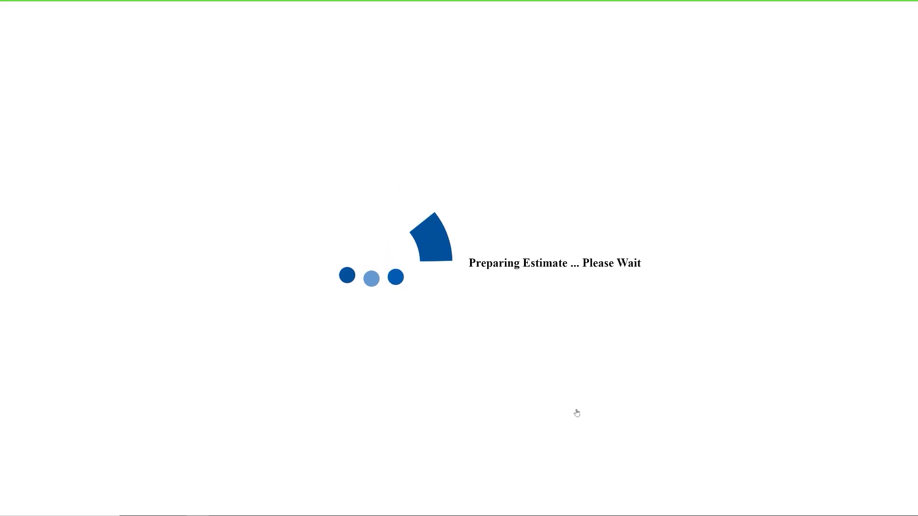
scroll(550, 321, "down", 5)
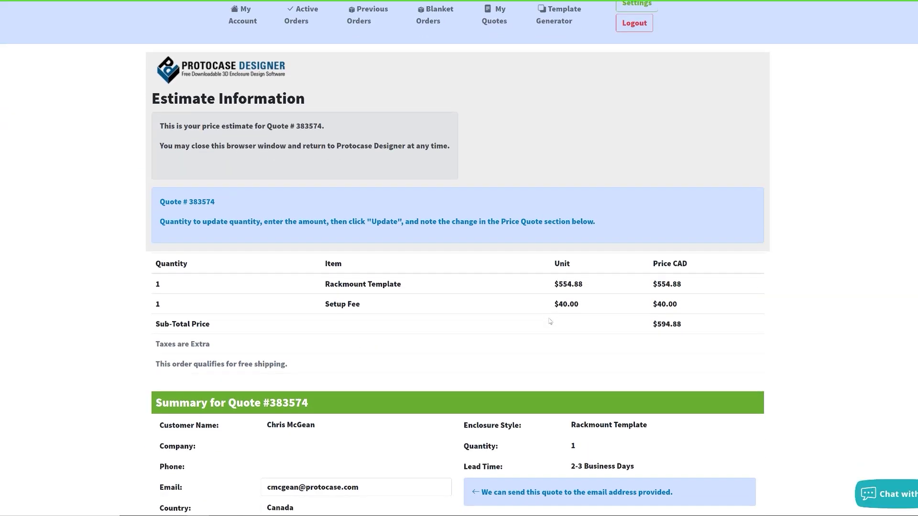